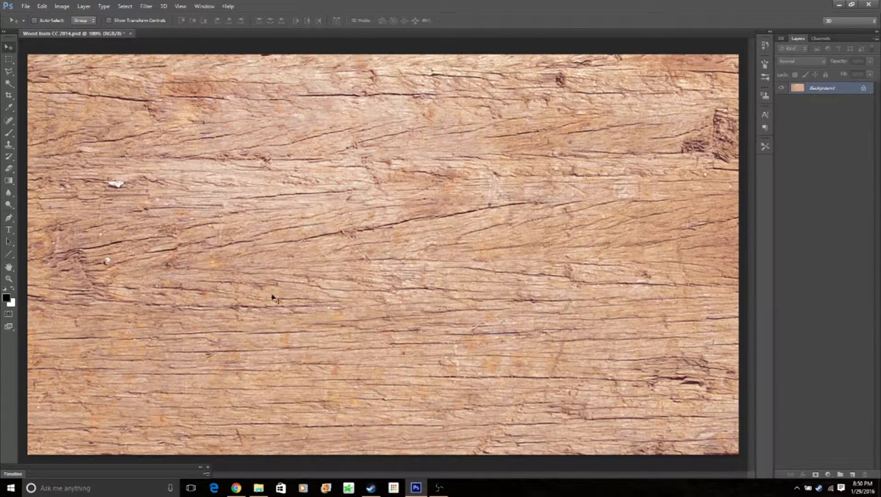
- Add the black text "XEXOTICGFX" across the middle of the wood background
click(12, 234)
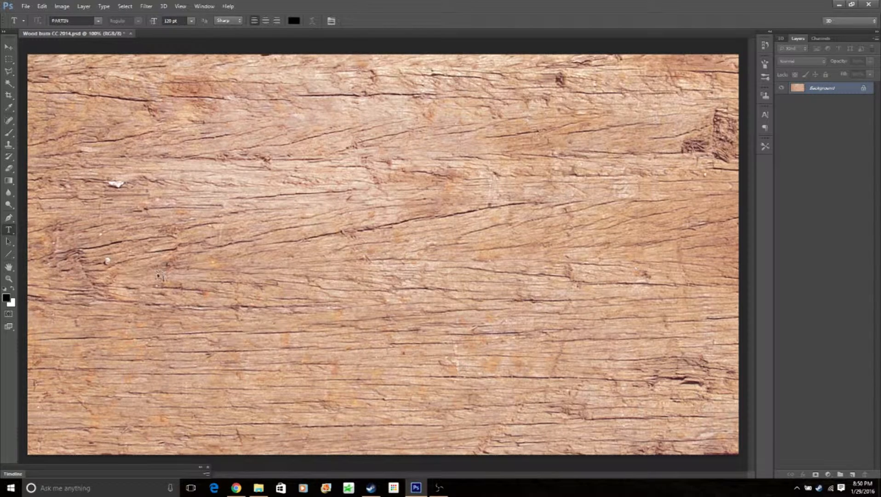
click(195, 257)
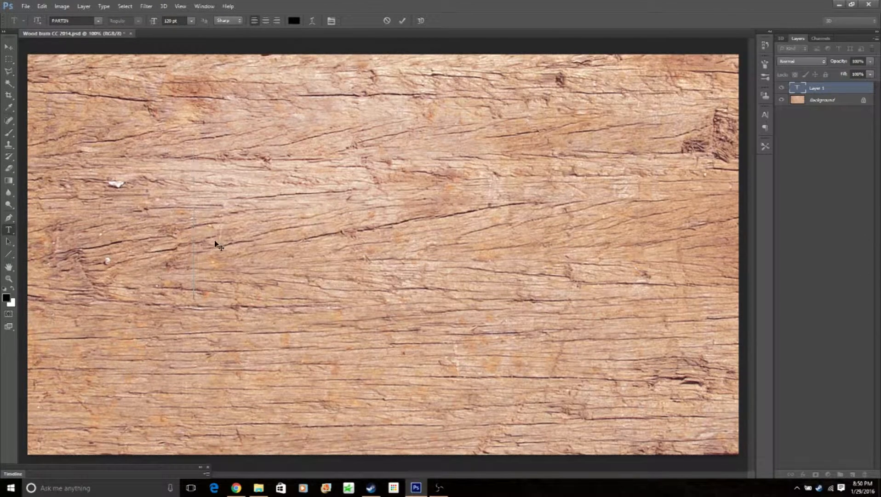
text(X)
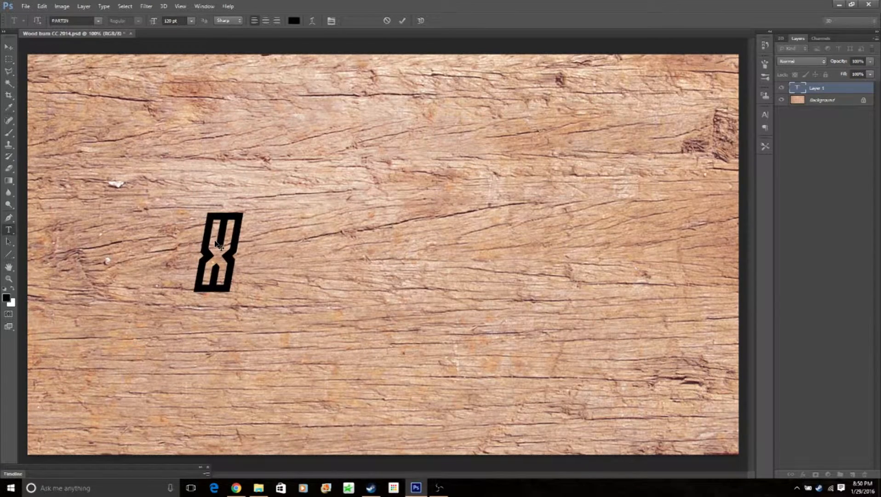
text(EX)
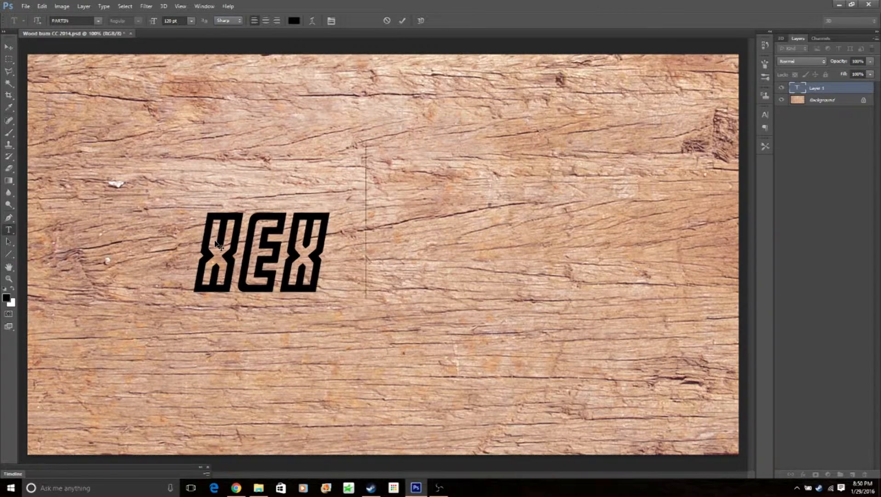
text(OTI)
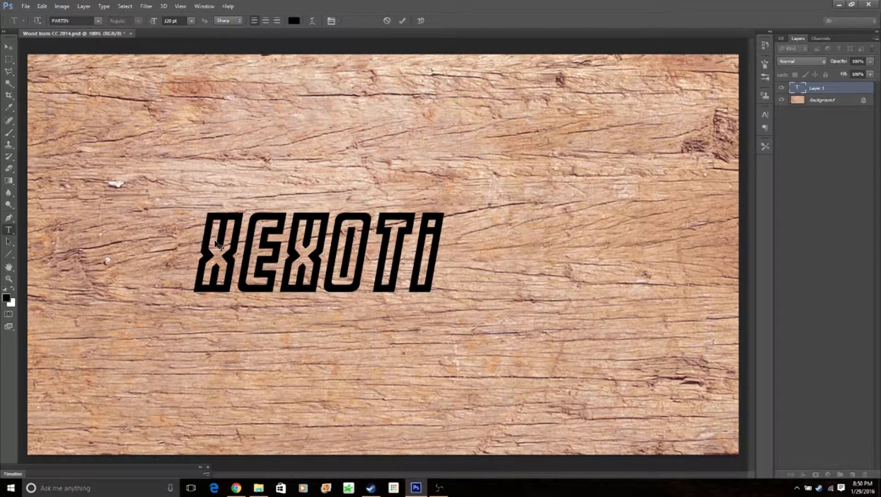
text(CGFX)
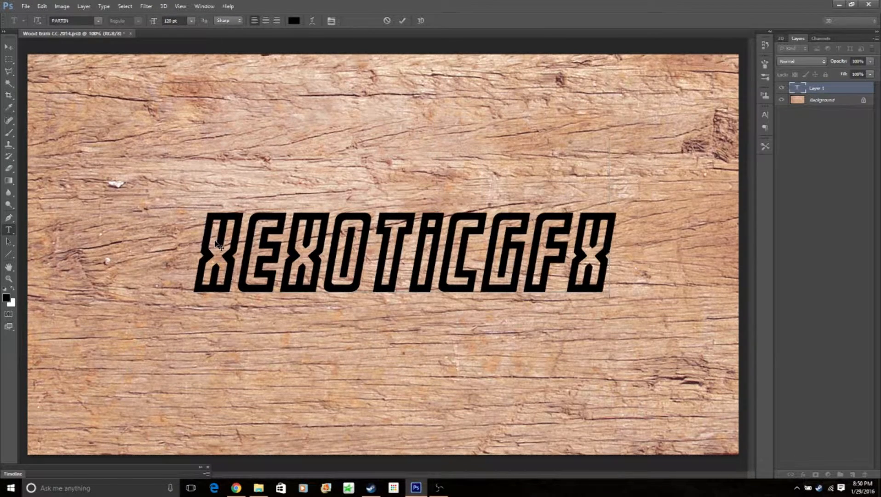
- Centre the text layer horizontally and vertically on the whole canvas, leaving no selection active
click(9, 50)
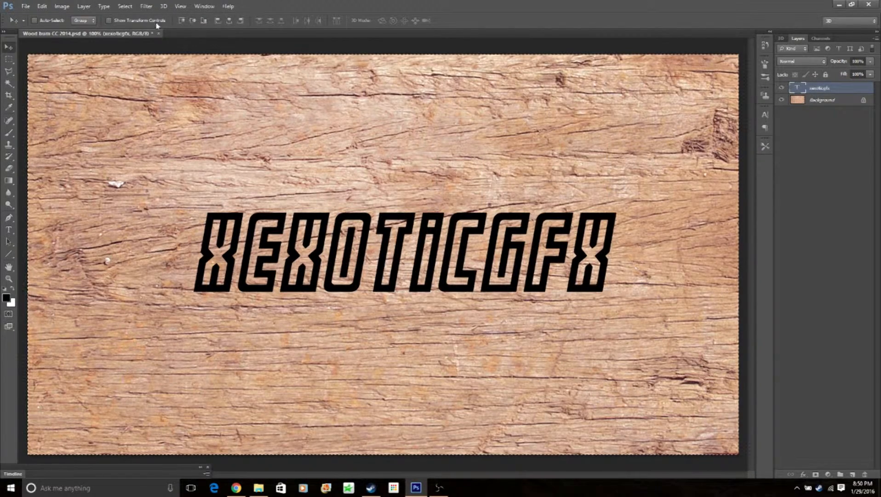
key(ctrl+a)
click(197, 21)
click(195, 21)
key(ctrl+d)
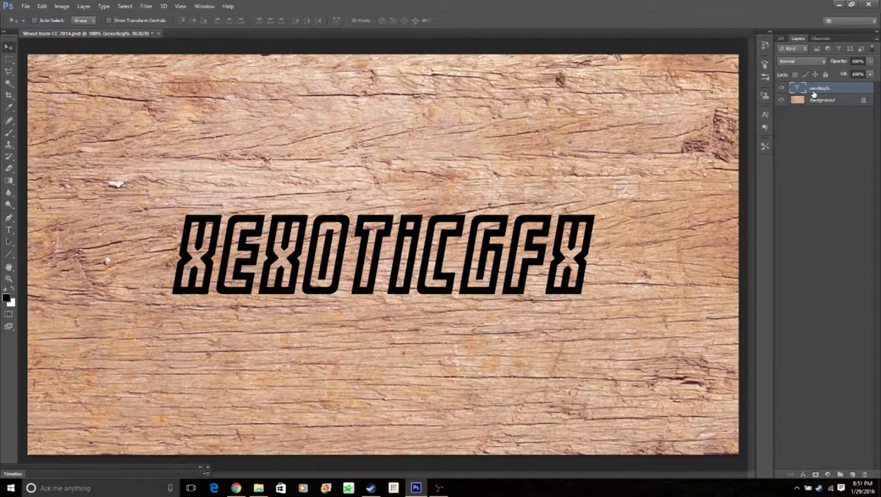
- Merge a duplicate of the text layer with a new white-filled layer placed beneath that duplicate
key(ctrl+j)
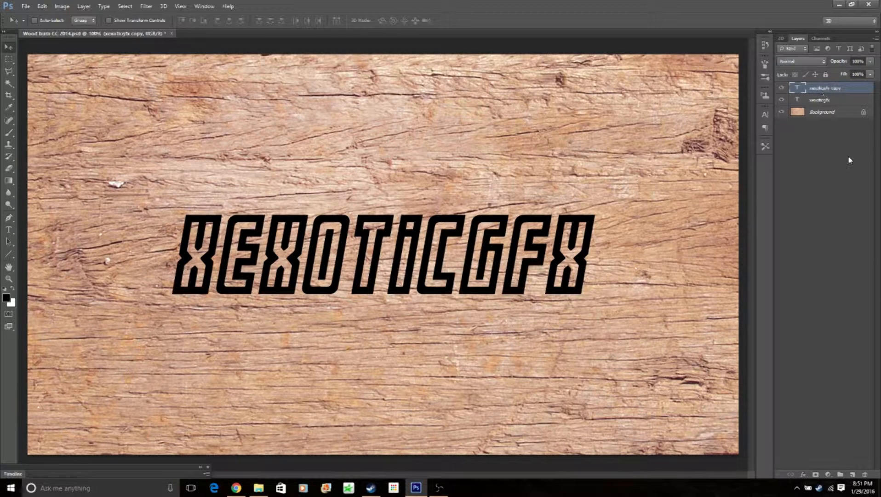
ctrl+click(854, 475)
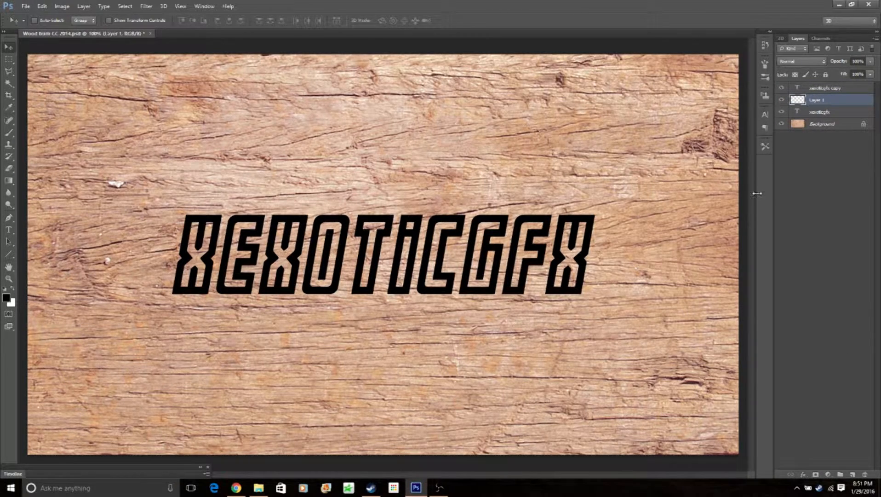
key(ctrl+BackSpace)
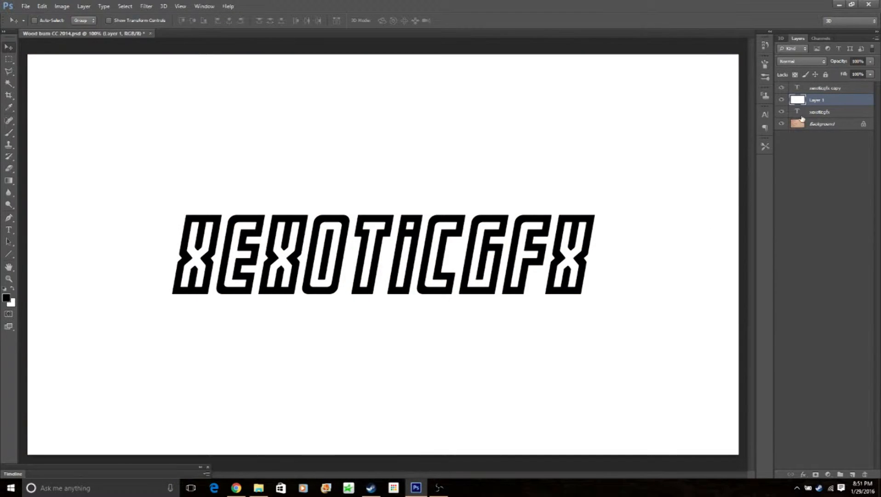
click(797, 88)
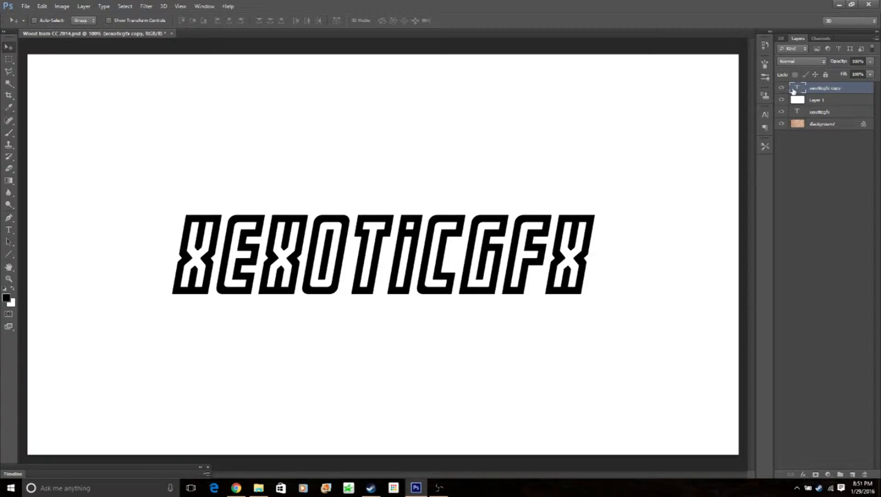
key(ctrl+e)
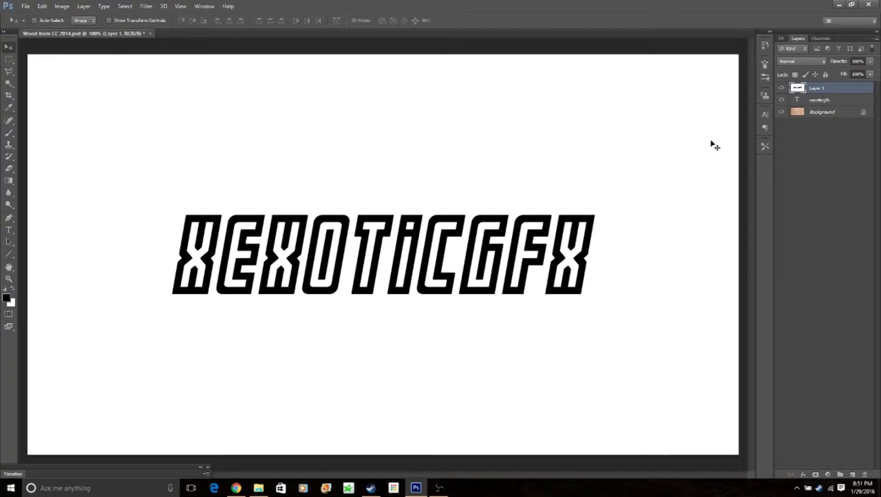
click(439, 487)
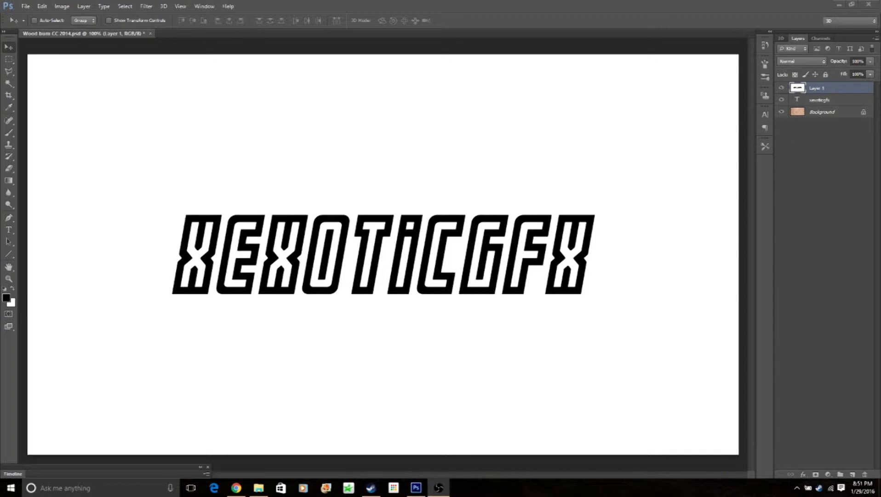
click(678, 286)
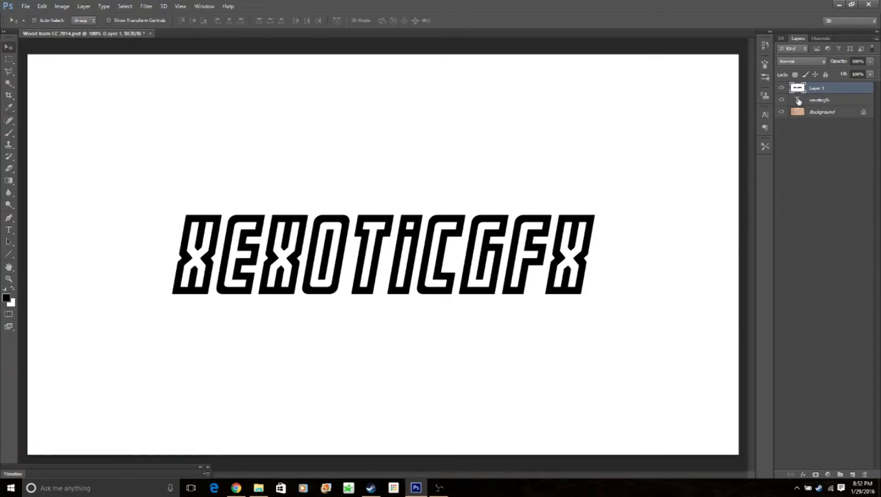
- Thicken the lettering on Layer 1 by expanding a selection of the text outline, filling it with black and deselecting
ctrl+click(800, 101)
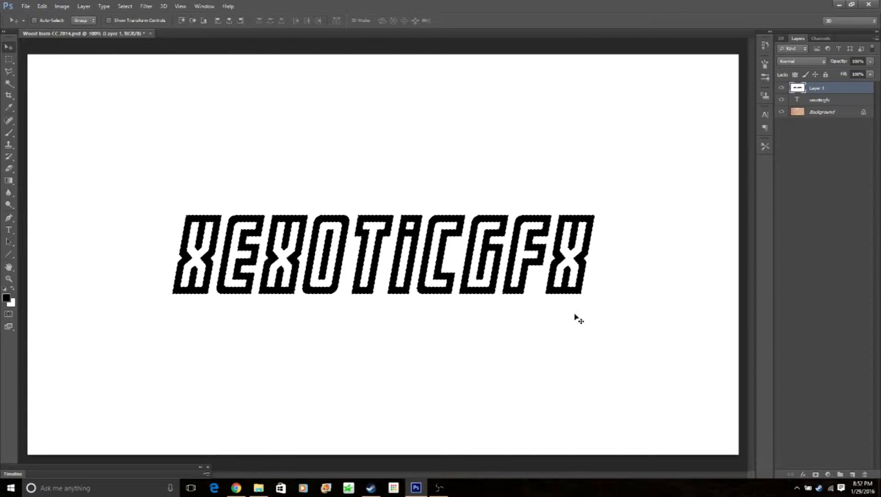
click(125, 6)
mouse_move(143, 108)
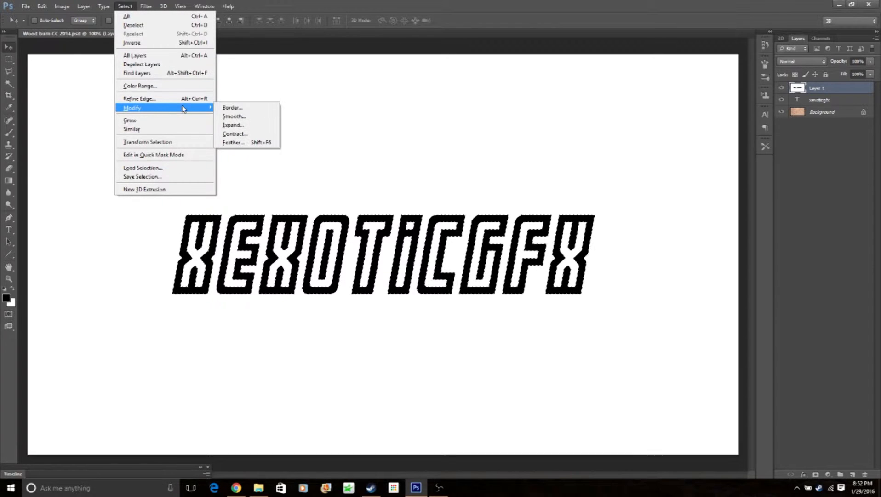
click(249, 129)
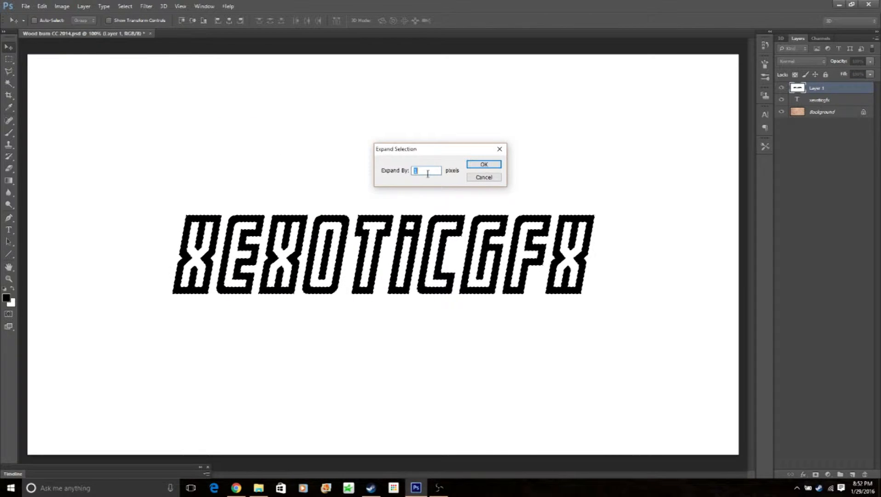
click(492, 166)
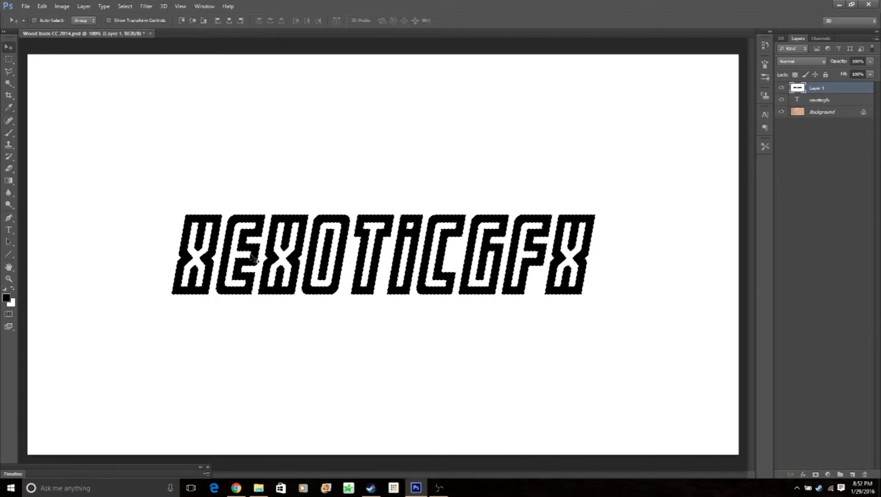
key(ctrl+d)
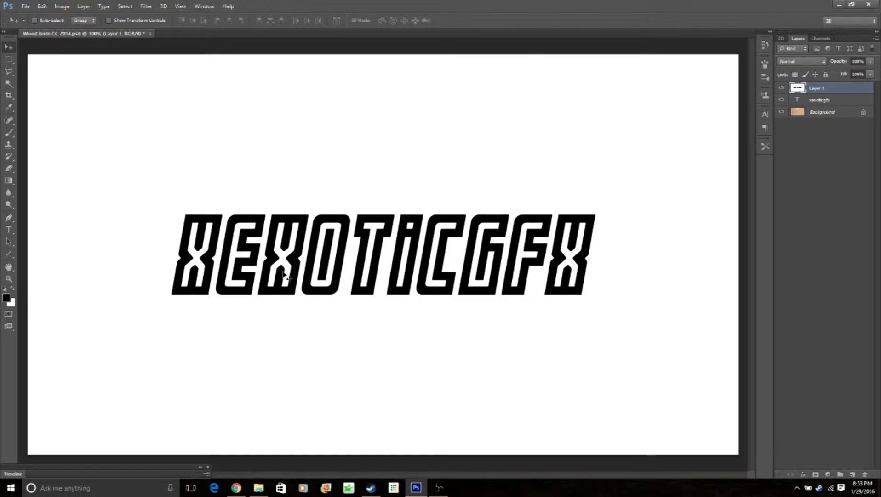
- Invert Layer 1's colours and apply the Wind filter three times with the Wind method from the right
key(ctrl+i)
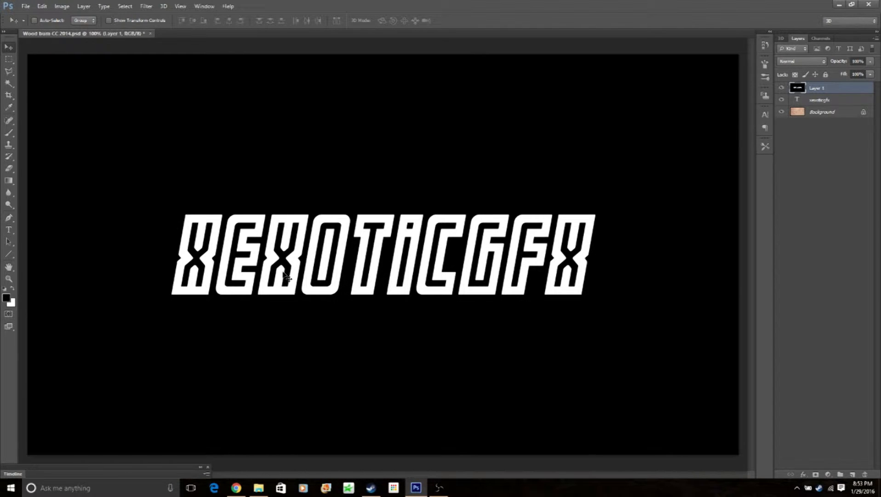
click(146, 6)
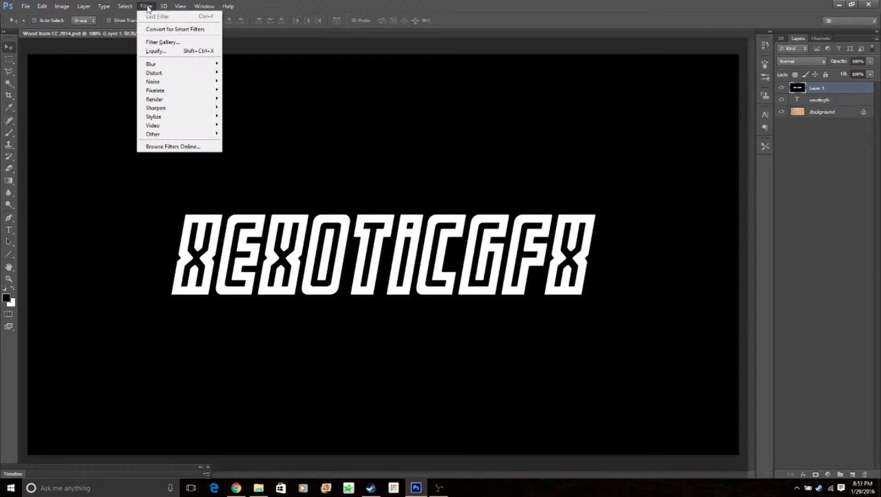
mouse_move(175, 117)
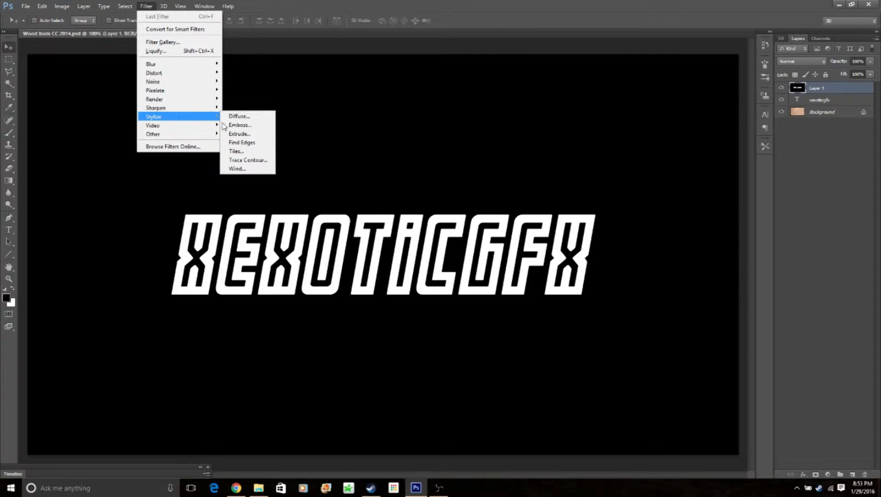
click(239, 169)
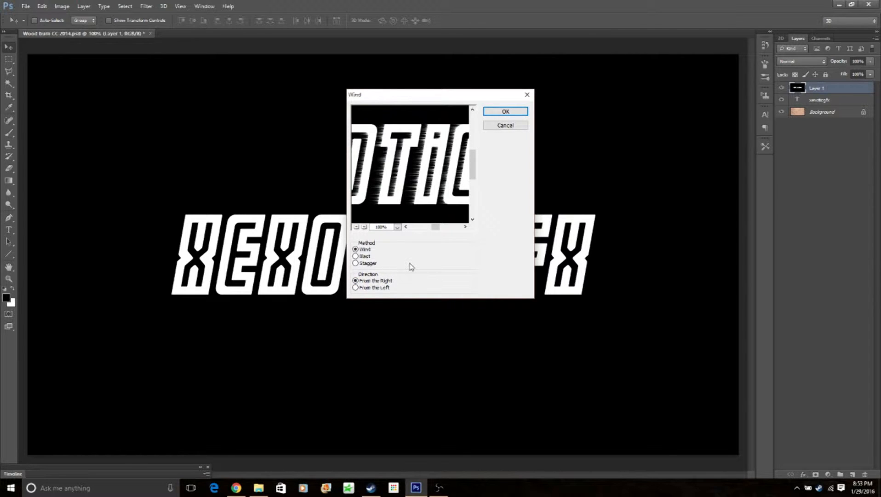
click(506, 111)
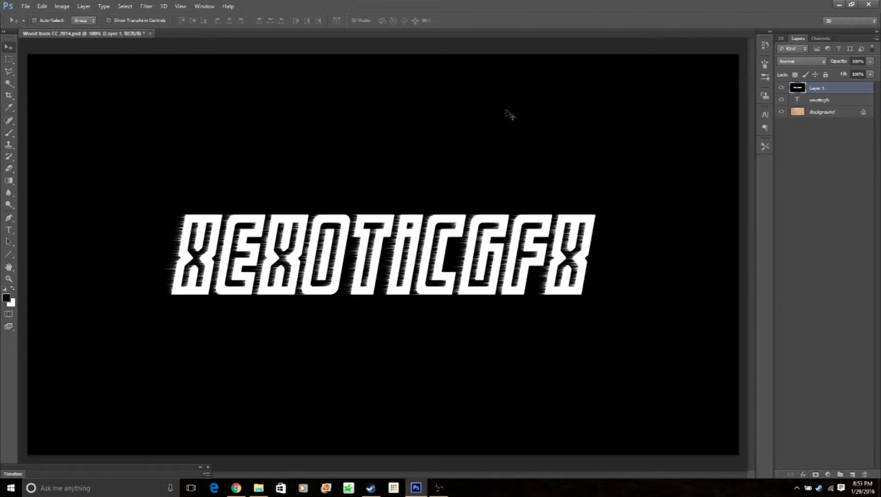
key(ctrl+f)
key(ctrl+f)
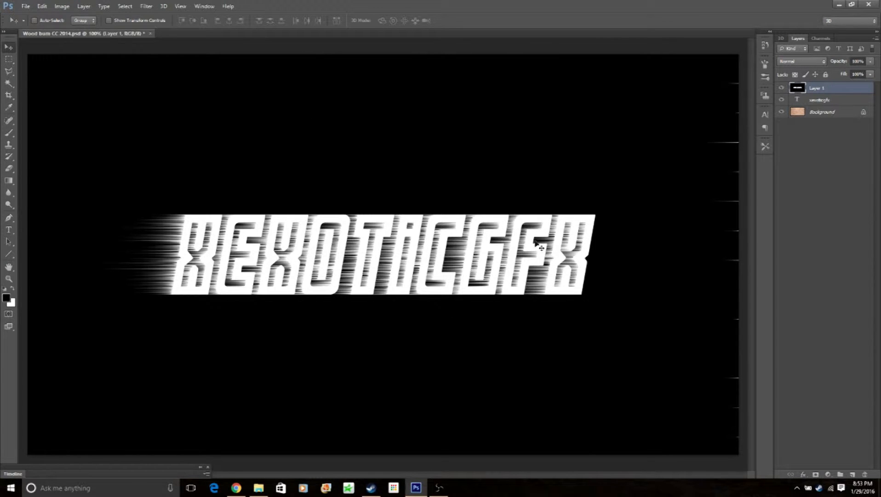
- Apply the Wind filter to Layer 1 three times with the direction set to From the Left
click(145, 6)
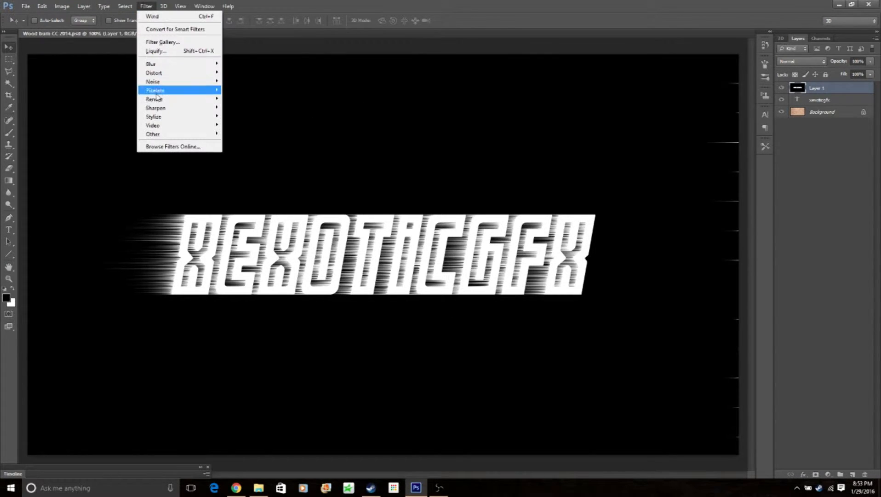
mouse_move(188, 116)
click(244, 169)
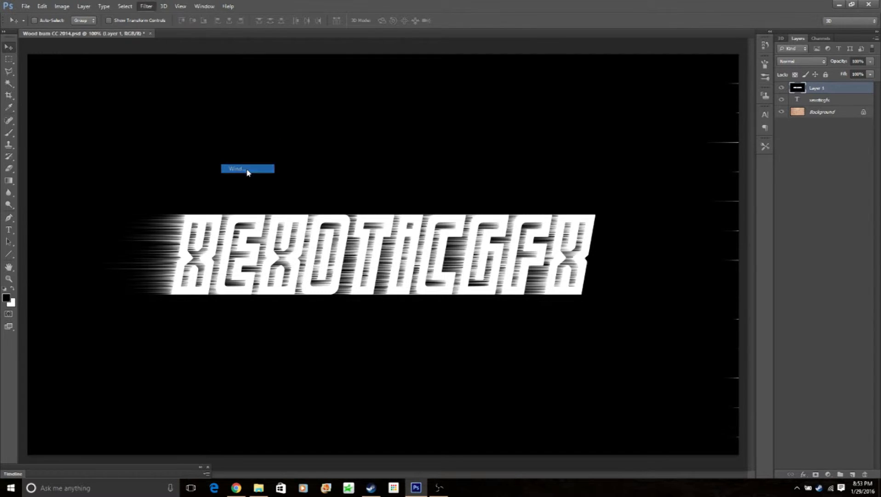
click(377, 288)
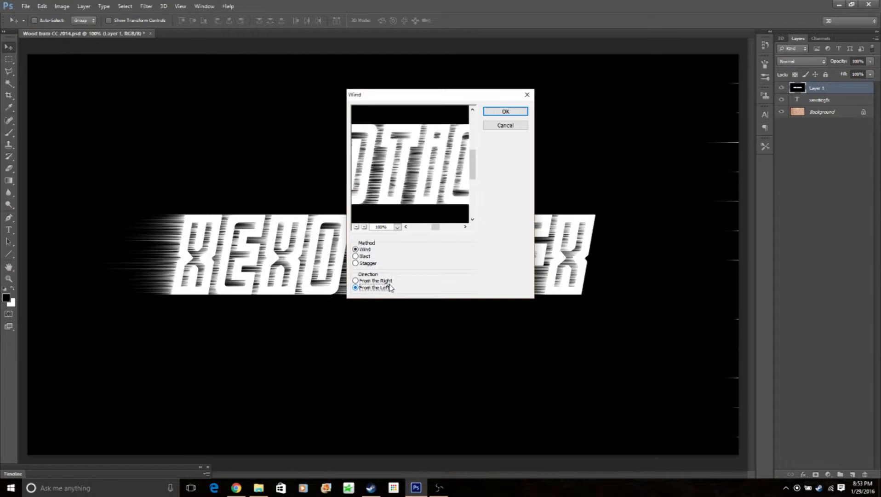
click(503, 113)
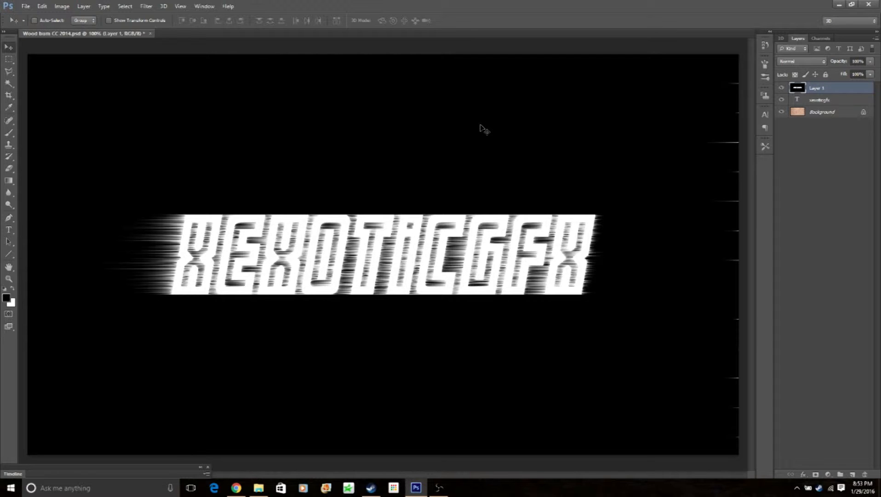
key(ctrl+f)
key(ctrl+f)
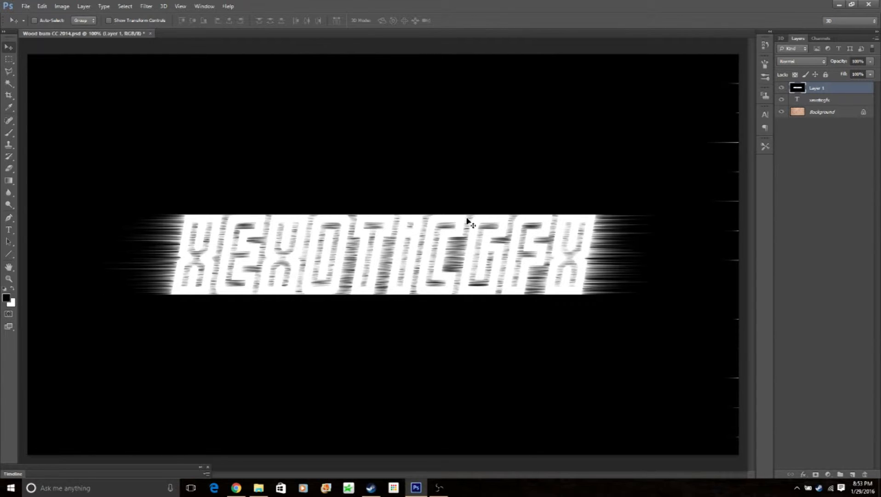
- Invert Layer 1 back to dark lettering on white and apply a Gaussian Blur with a 1.0 pixel radius
key(ctrl+i)
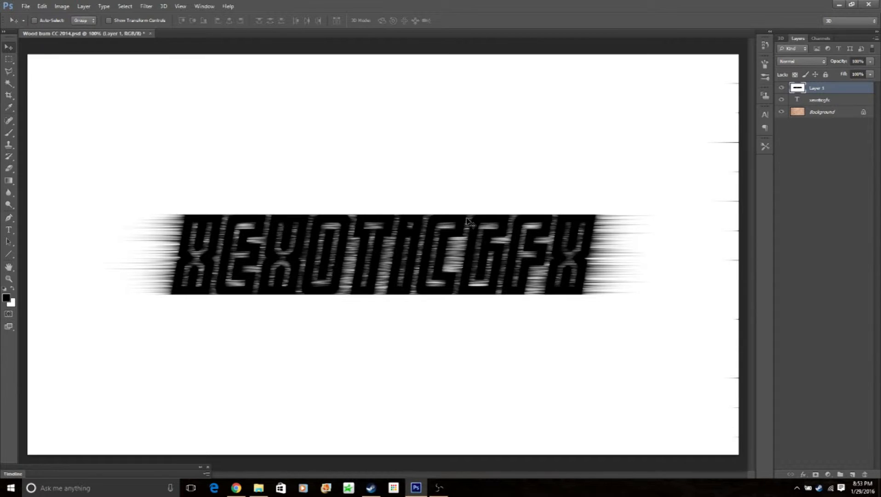
click(146, 6)
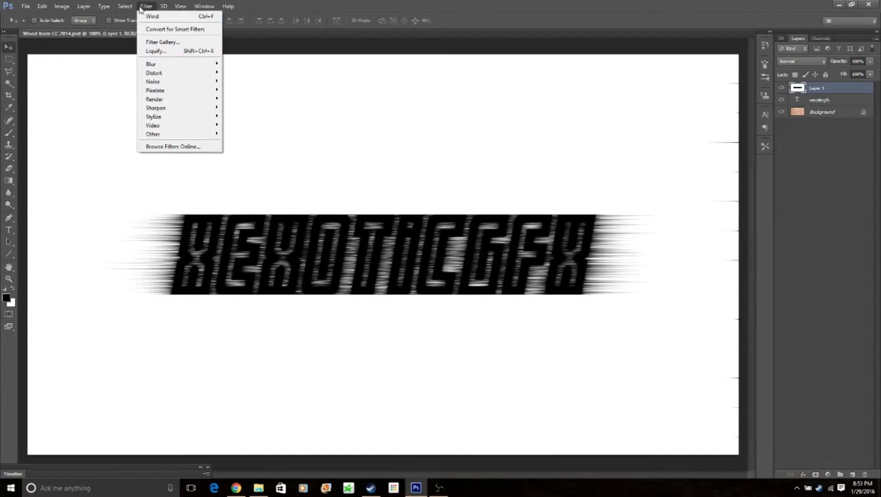
mouse_move(174, 66)
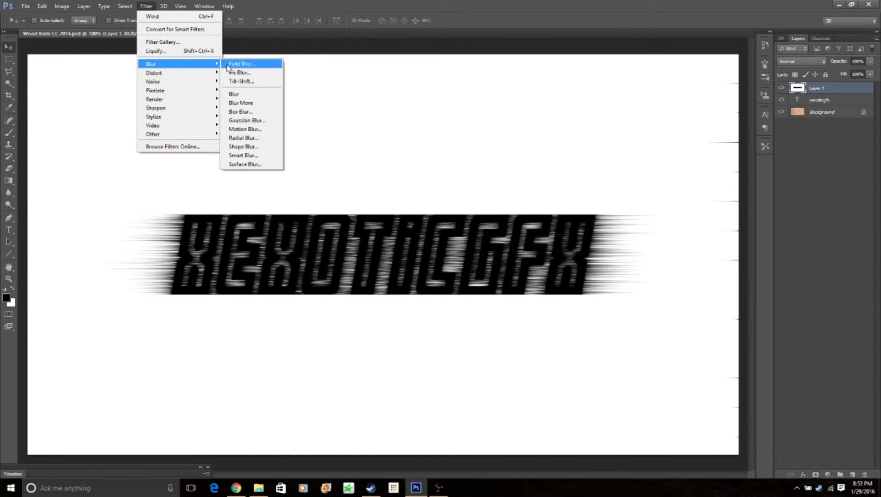
click(247, 120)
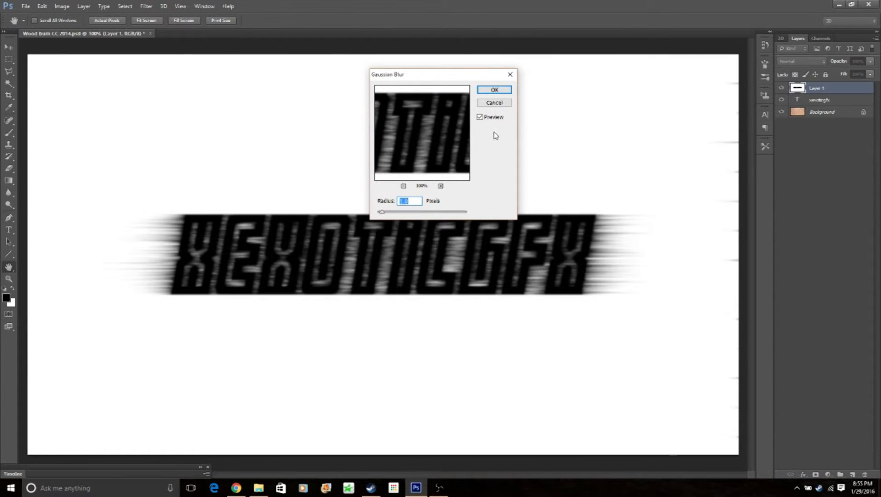
click(511, 75)
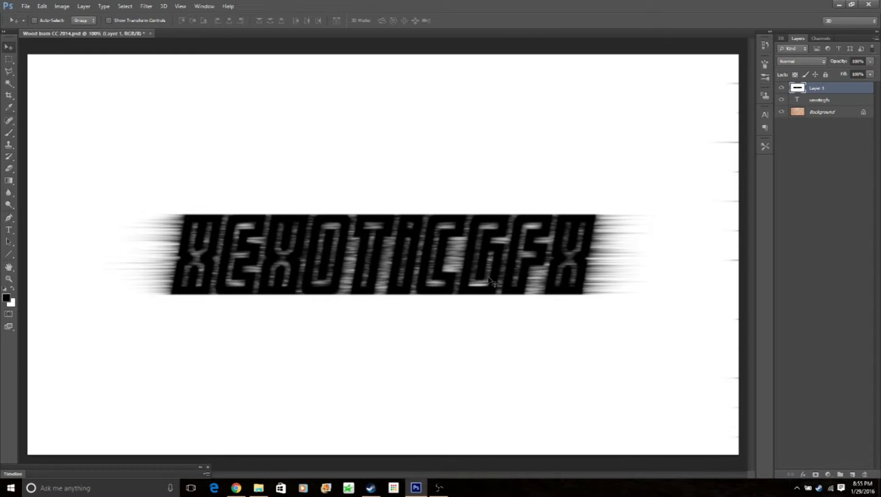
- Lighten the blacks of Layer 1 with Levels by setting the black output level to 72
key(ctrl+l)
key(Tab)
key(Tab)
key(Tab)
text(72)
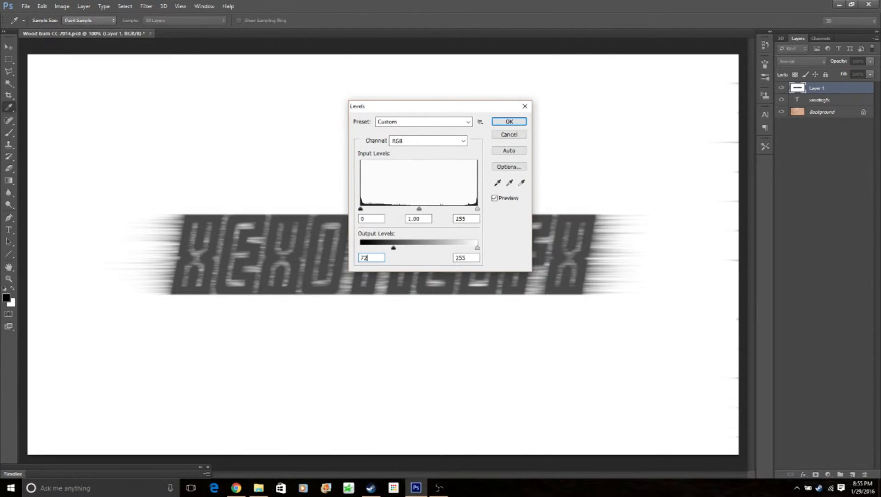
click(515, 125)
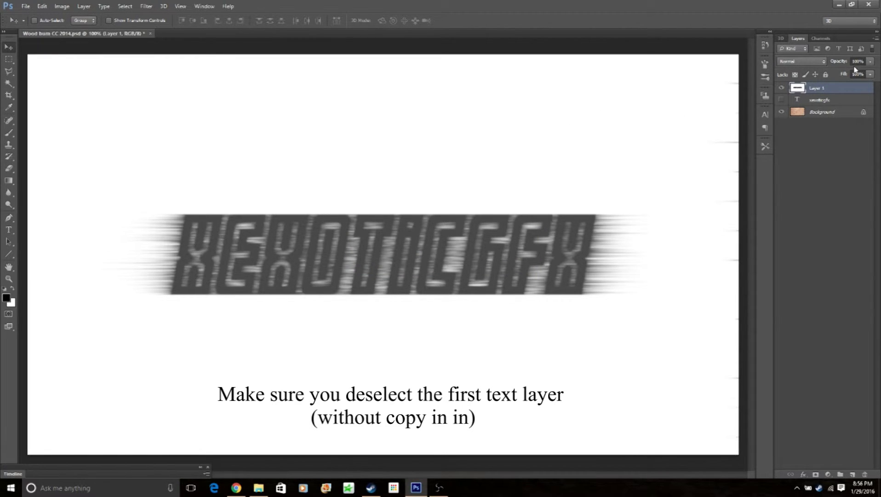
- Set Layer 1's blend mode to Color Burn and its opacity to 60%
click(823, 61)
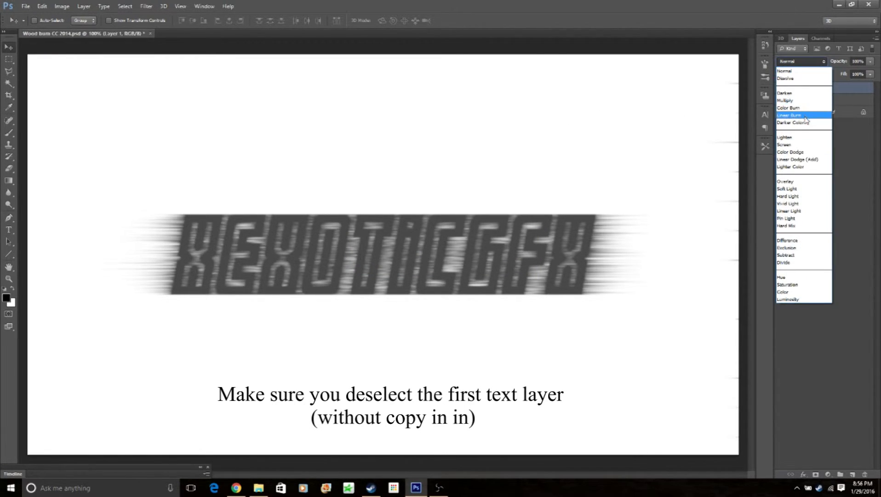
click(802, 108)
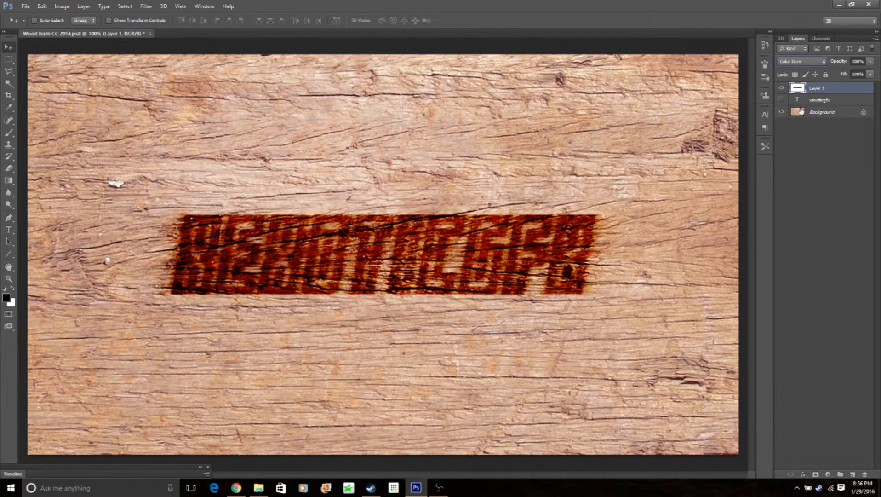
click(858, 62)
text(60)
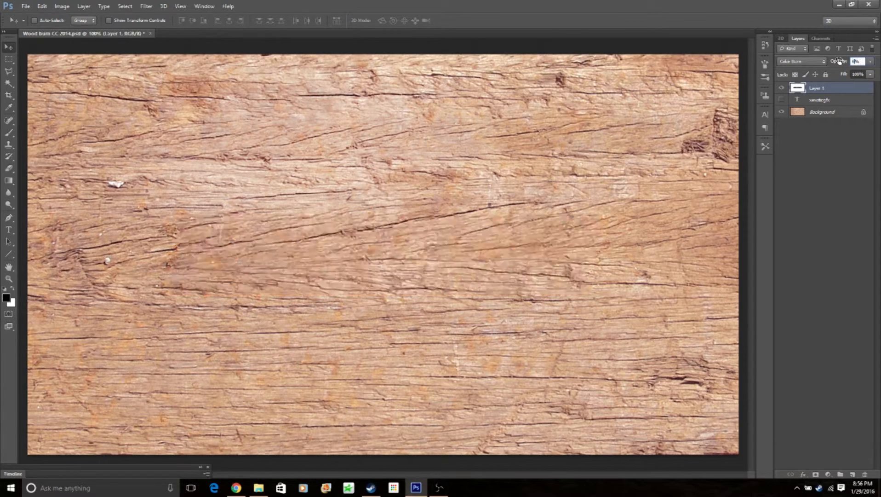
click(808, 198)
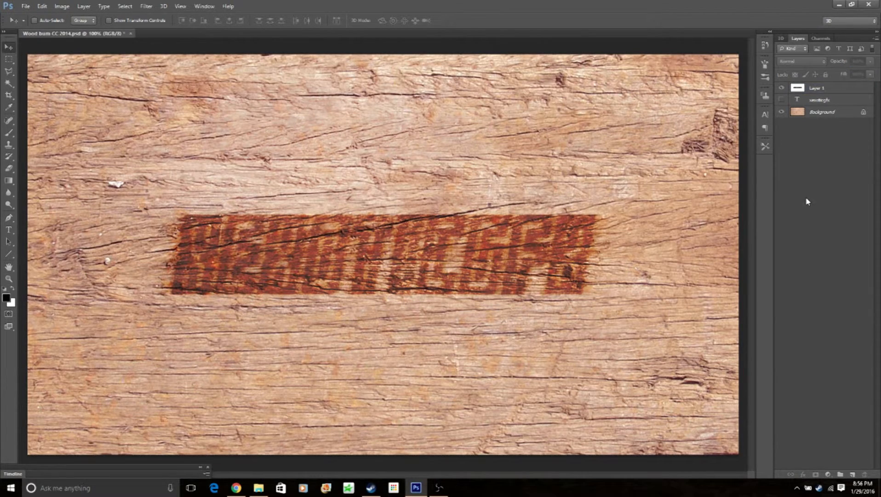
- Add a new empty layer above Layer 1 and load the original text layer's outline as a selection
click(816, 90)
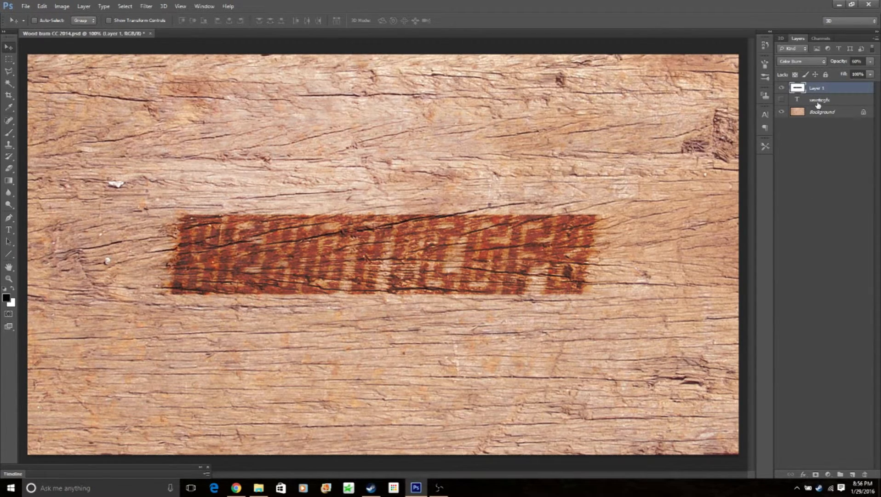
click(851, 474)
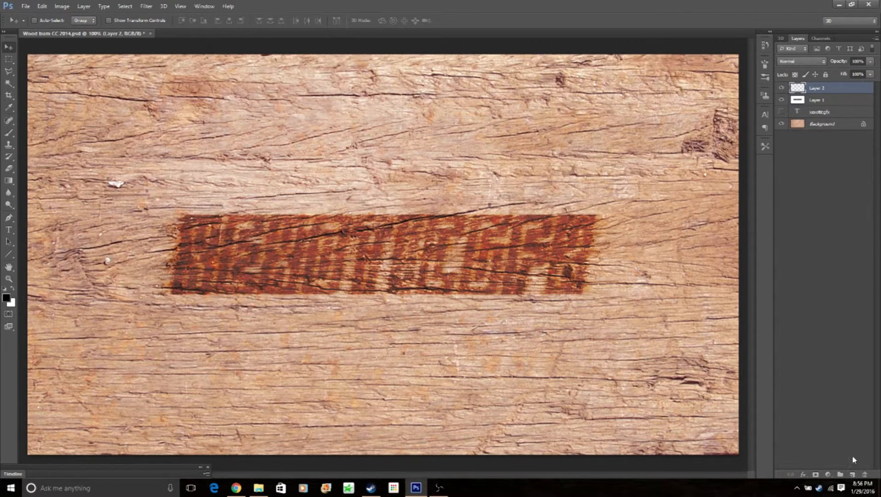
ctrl+click(801, 113)
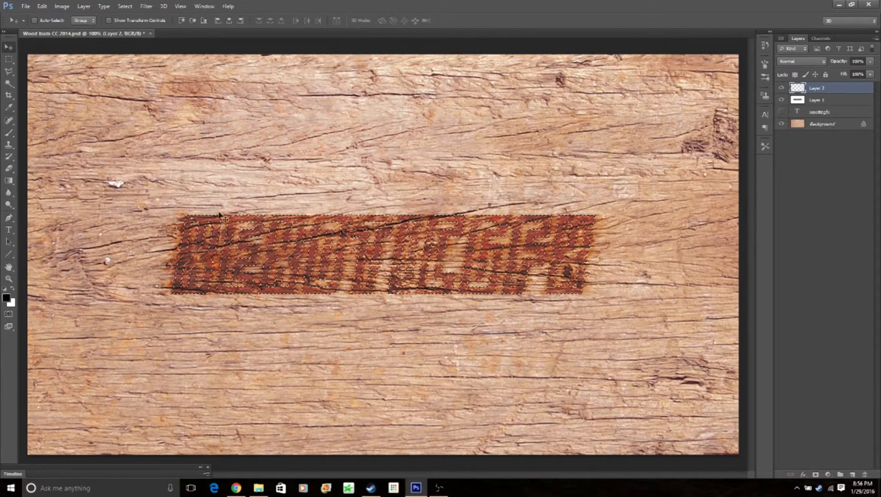
- Feather the text selection by 2 pixels, fill it with black on Layer 2 and deselect
click(125, 6)
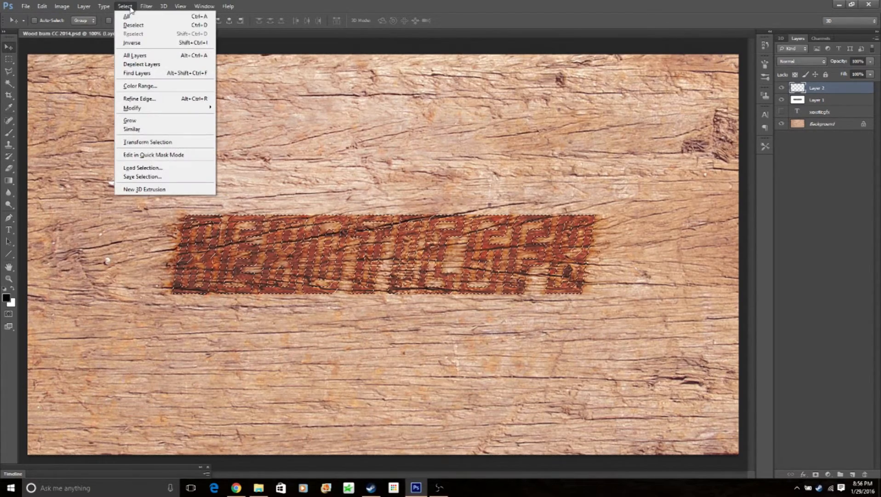
mouse_move(147, 111)
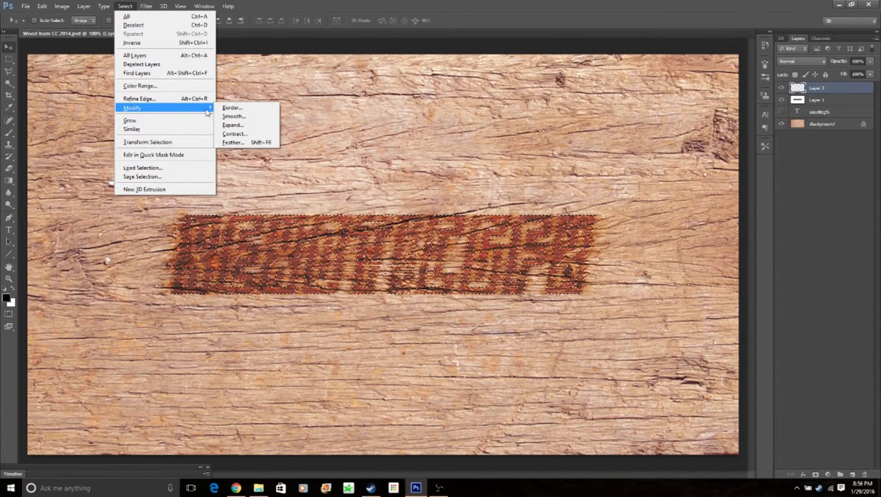
click(233, 142)
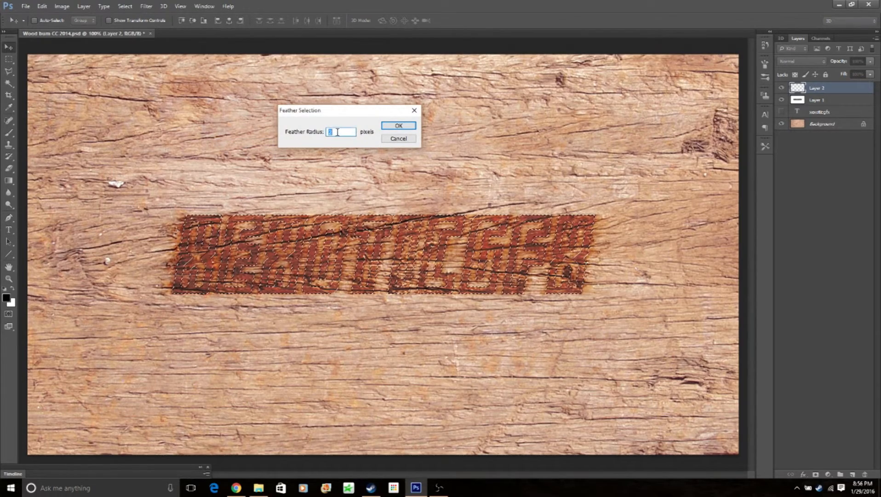
click(389, 126)
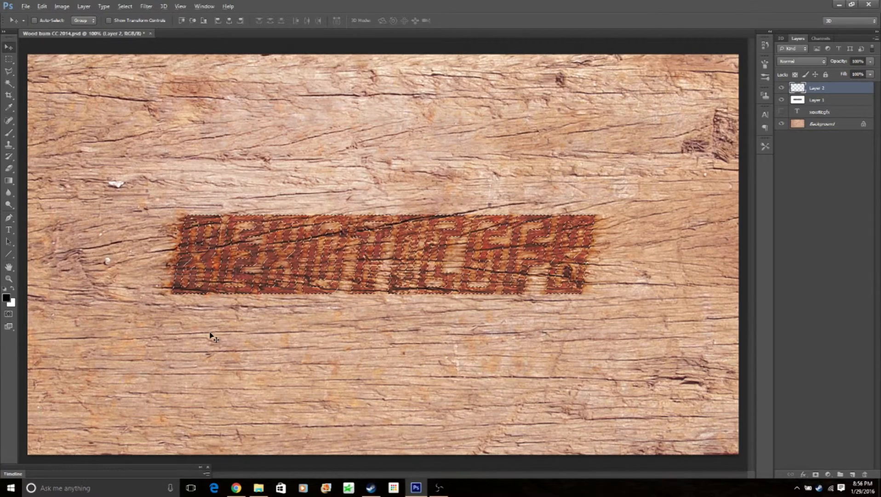
key(alt+BackSpace)
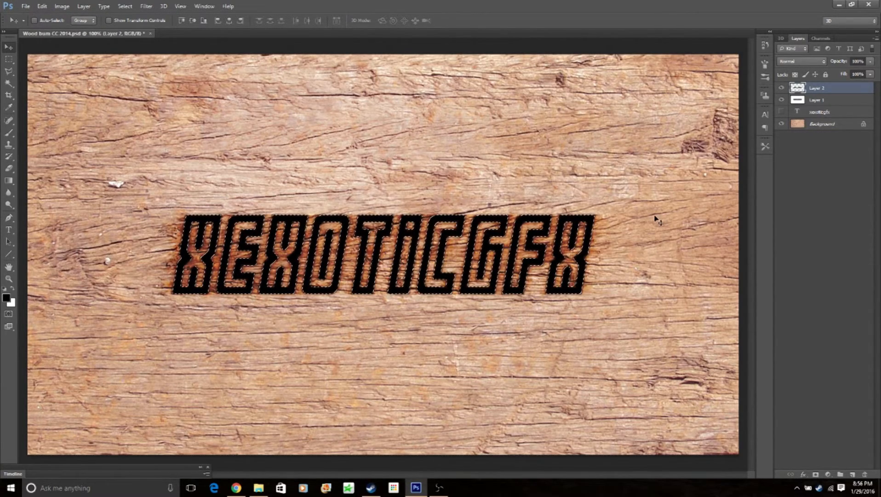
key(ctrl+d)
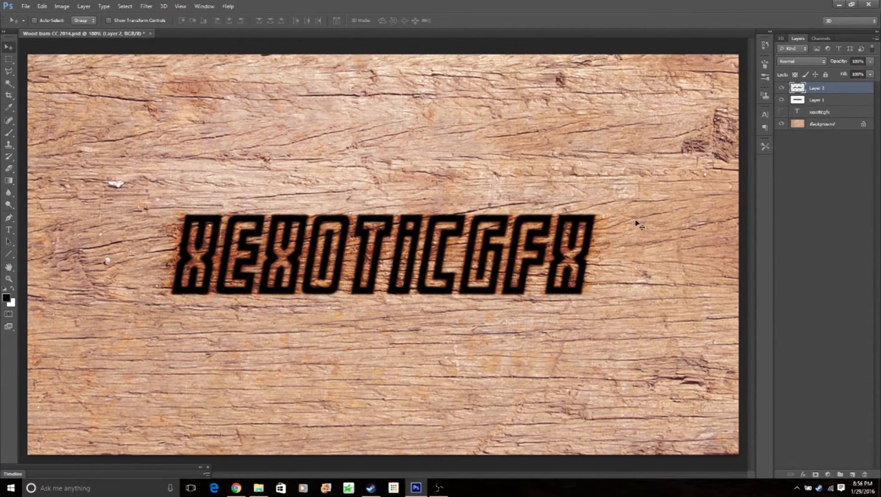
- Set Layer 2's fill to 40% and give it a Bevel & Emboss effect in the Outer Bevel style
click(859, 75)
text(40)
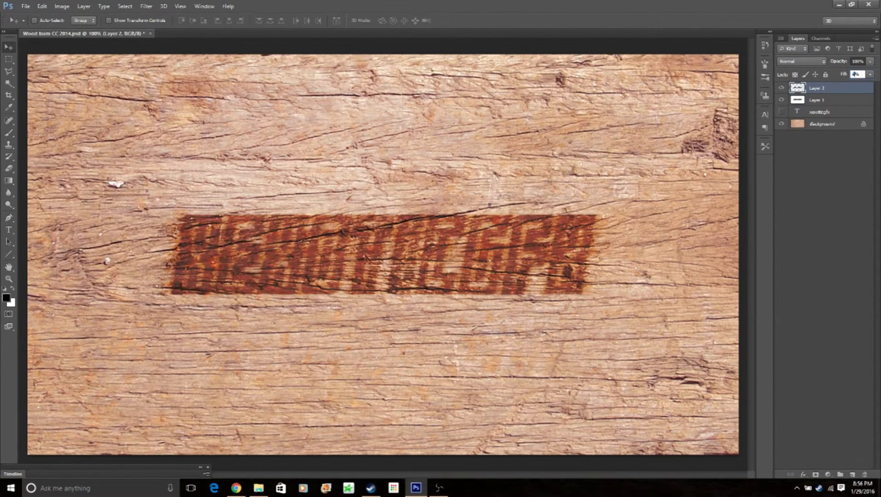
double_click(797, 91)
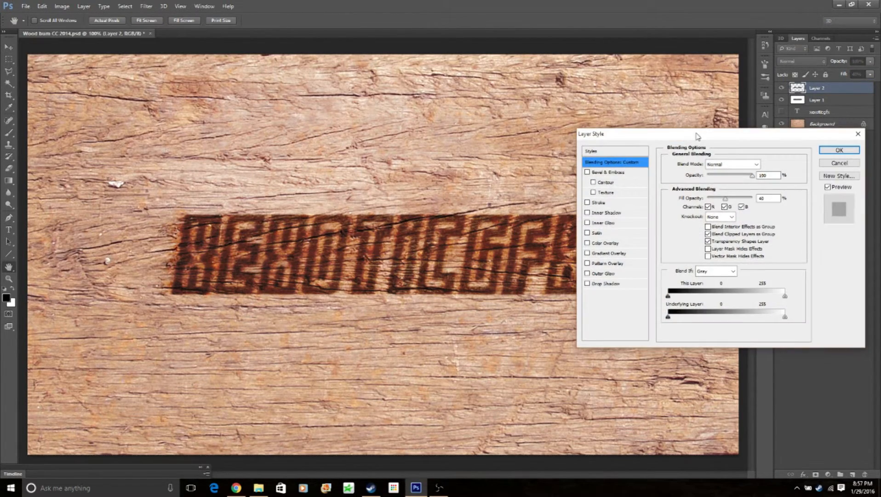
click(609, 173)
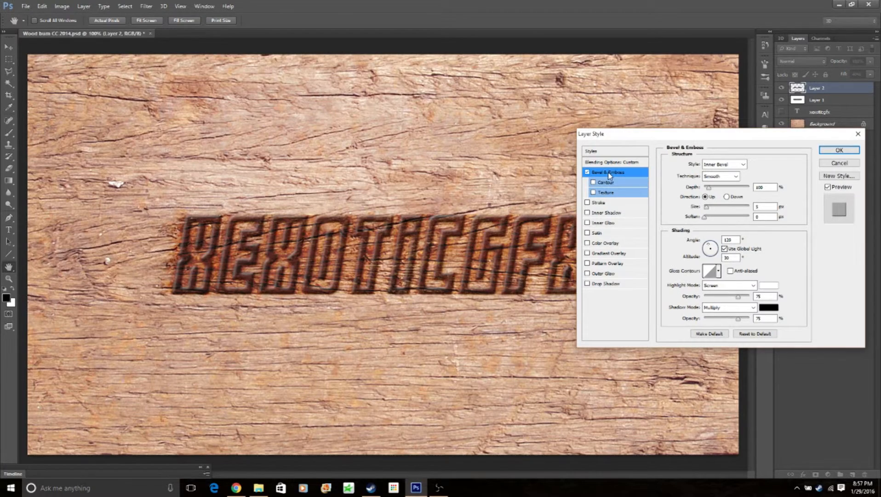
click(736, 167)
click(730, 174)
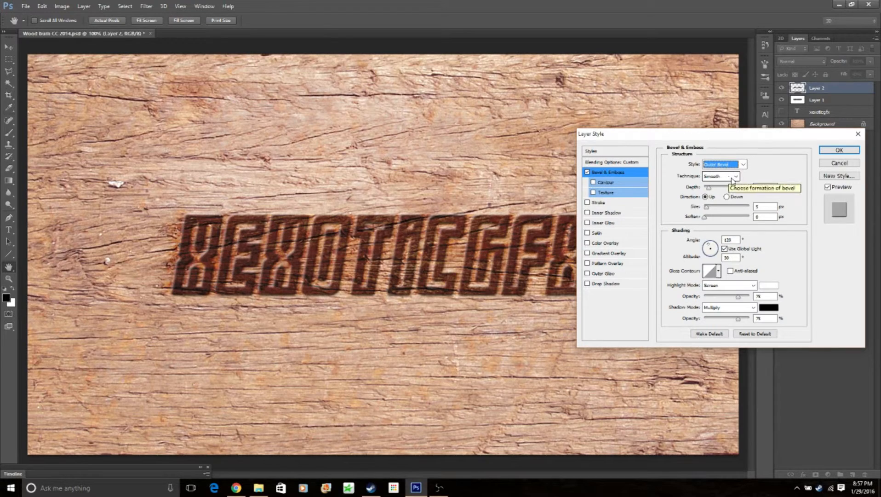
- Set the bevel's depth to 50%, size to 20 px, angle to 130° and altitude to 48°, with global light off
click(757, 186)
text(50)
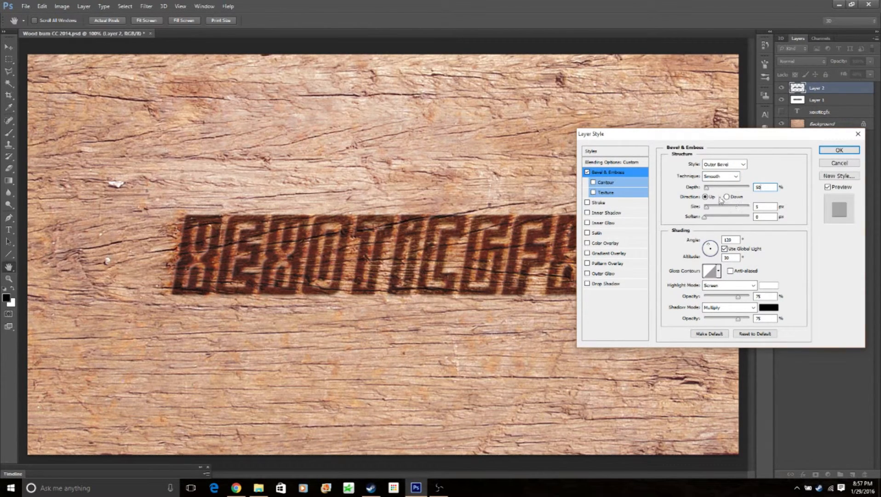
double_click(762, 206)
text(20)
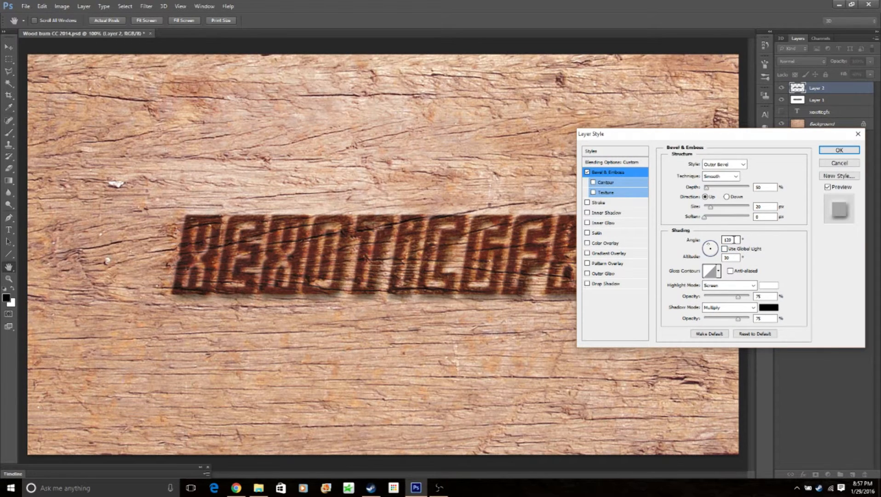
drag(736, 240, 709, 238)
text(130)
text(48)
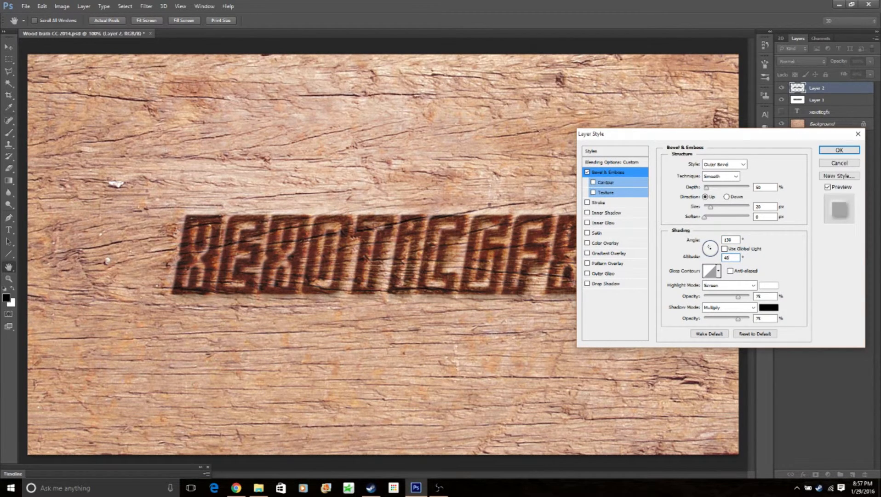
- Set the bevel's highlight opacity to 0% and its shadow to Linear Burn at 22% opacity
click(790, 258)
drag(738, 295, 695, 297)
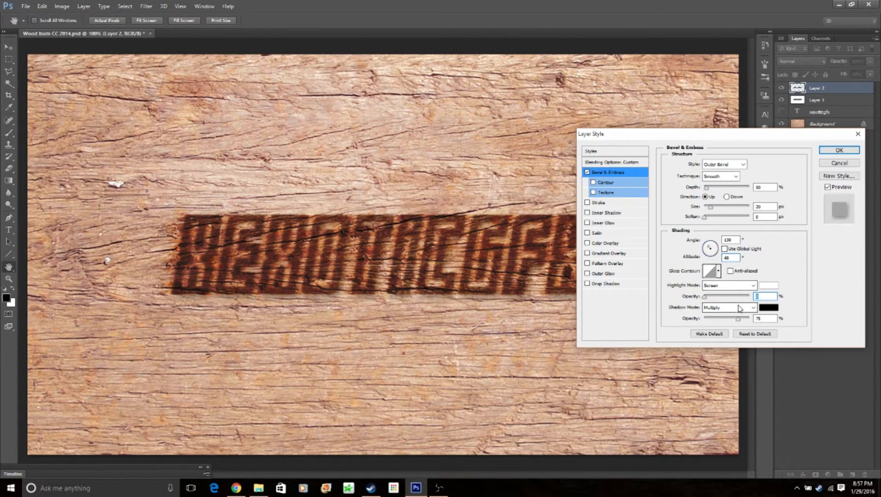
click(736, 308)
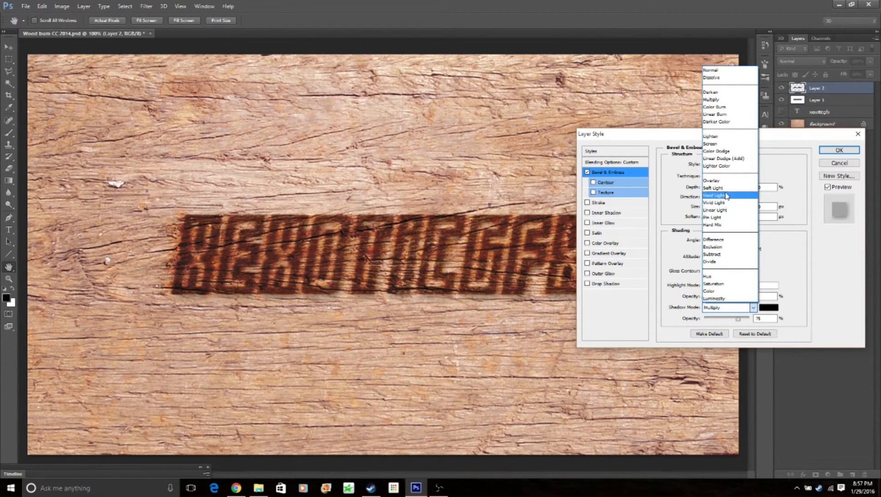
click(716, 115)
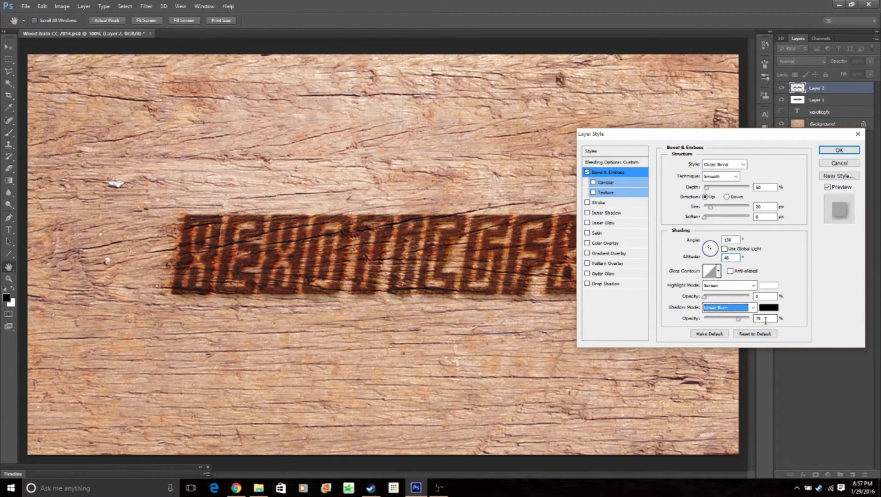
drag(765, 320, 749, 319)
text(22)
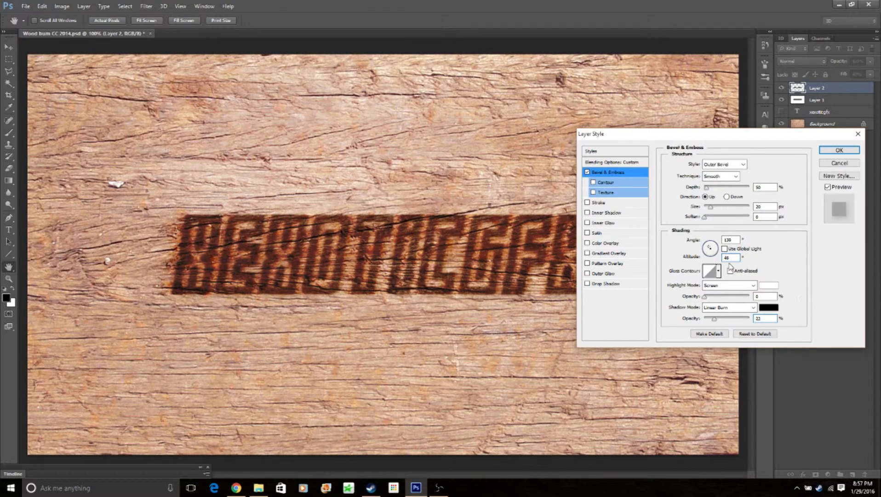
- Add an Inner Shadow to Layer 2 with the Linear Burn blend mode and 10% opacity
click(605, 215)
click(606, 213)
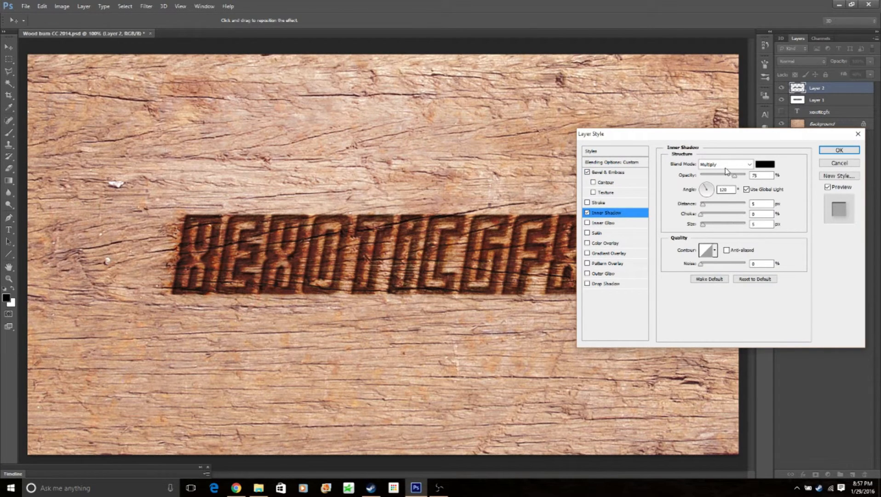
click(732, 164)
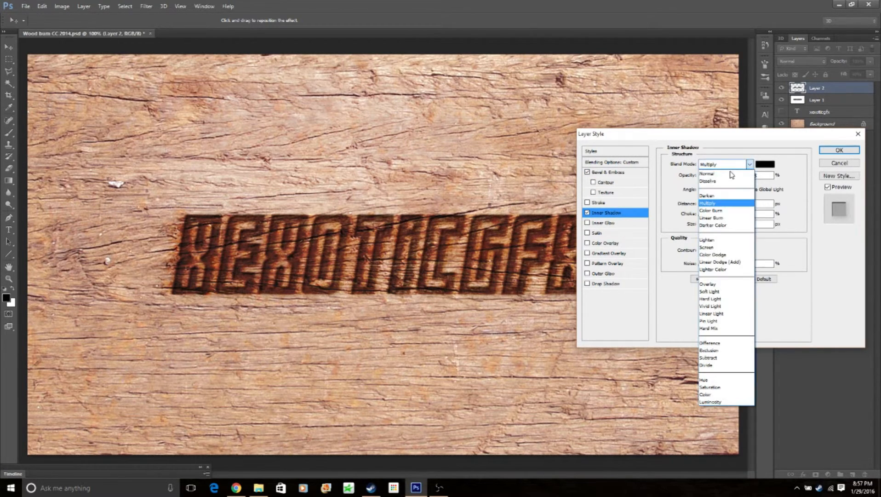
click(730, 219)
double_click(757, 175)
text(10)
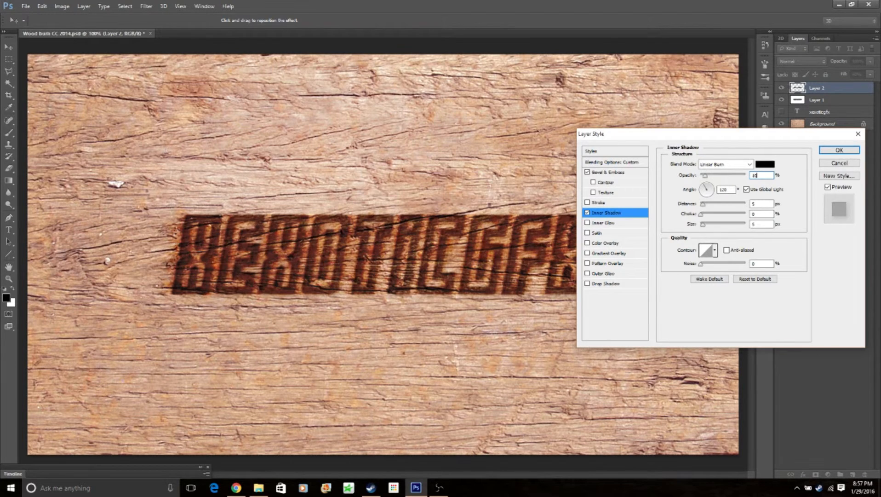
- Turn off global light for the inner shadow, set its angle to 147° and size to 50 px, and apply the layer style
click(747, 189)
click(732, 190)
text(141)
drag(756, 214, 730, 225)
text(50)
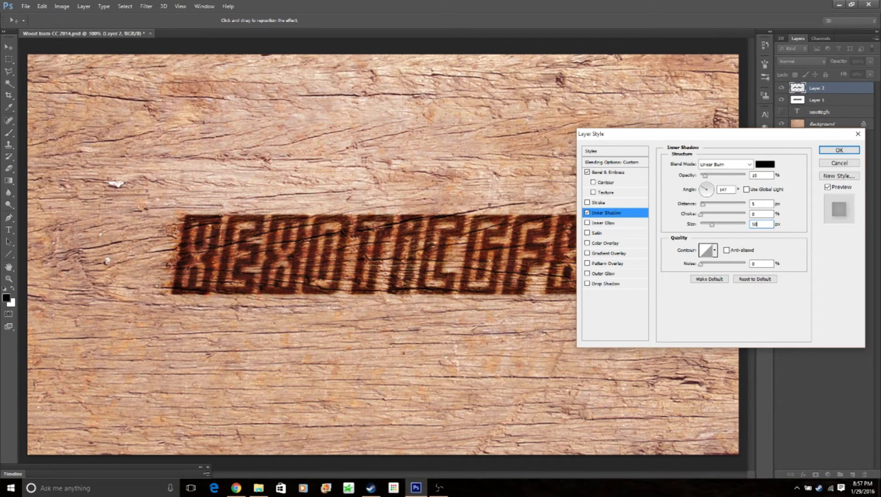
click(832, 151)
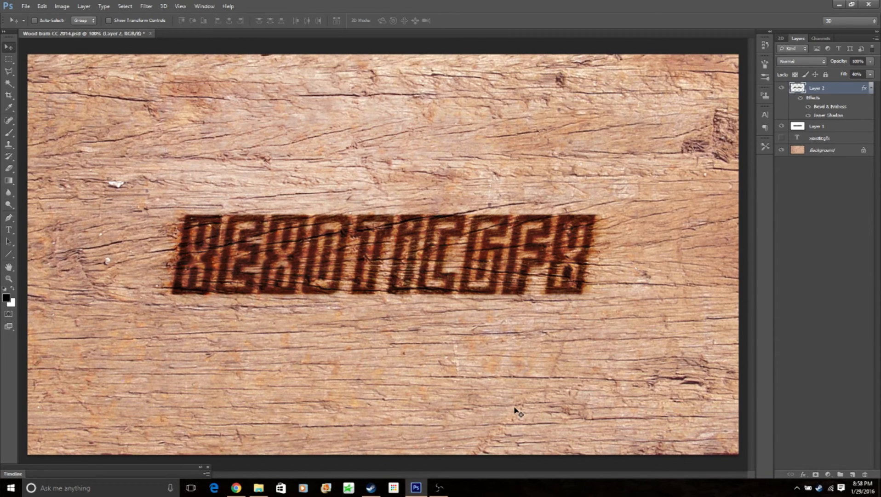
key(alt+Tab)
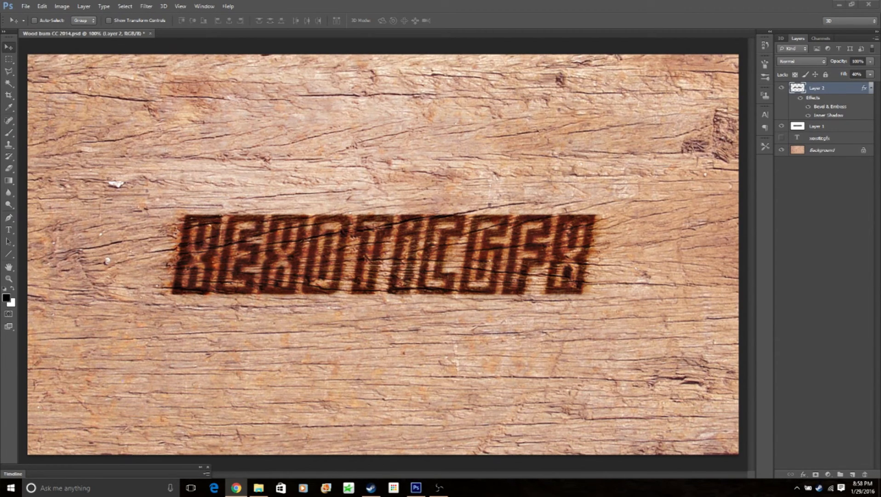